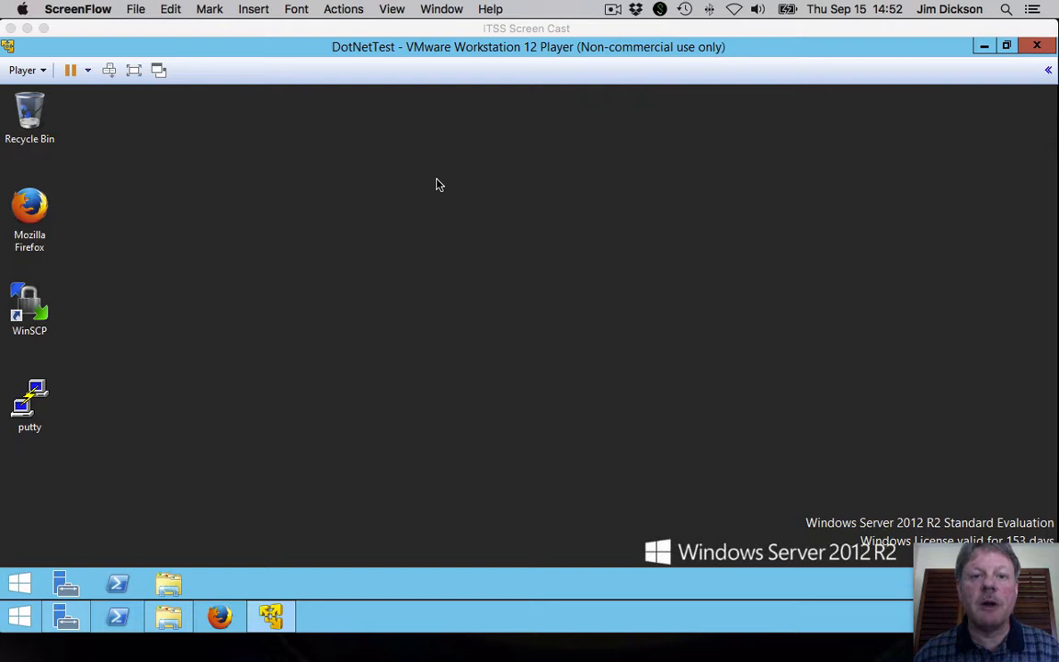
Step: Open the Server Manager Dashboard from the taskbar of the Windows Server 2012 R2 VM
left_click(66, 589)
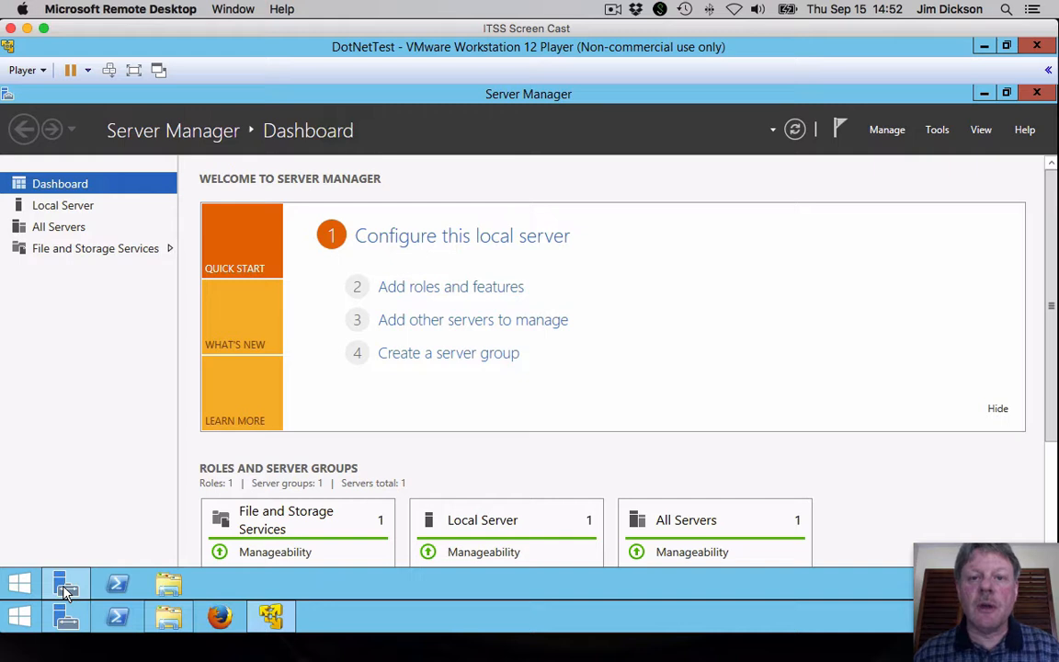
Step: Start Add Roles and Features from Manage, keeping role-based install on the local server and no roles, up to Select features
left_click(892, 130)
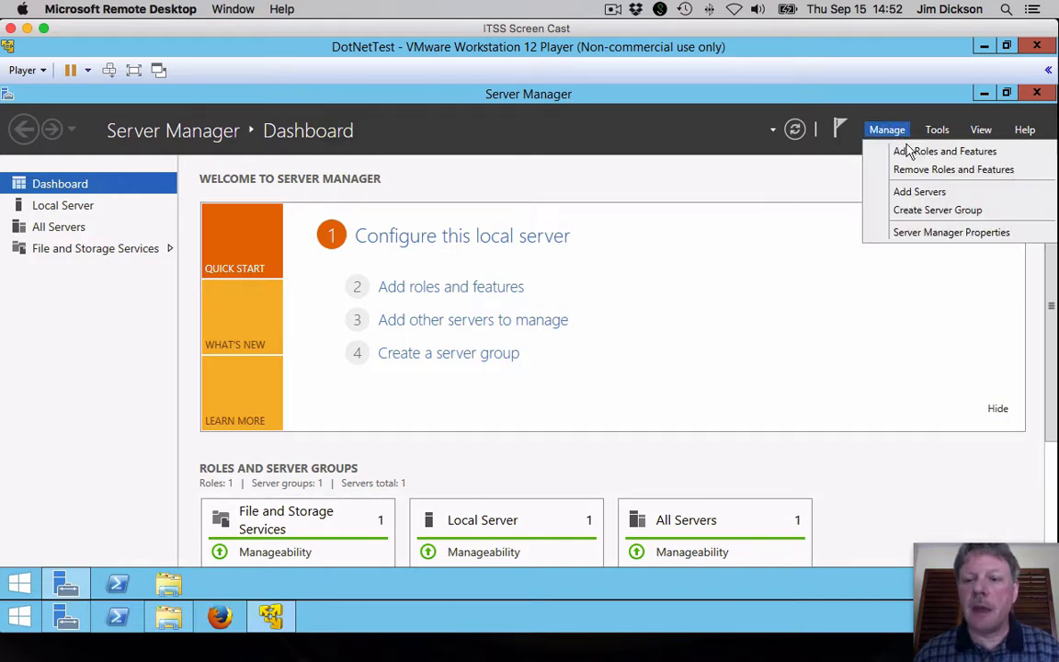
left_click(913, 152)
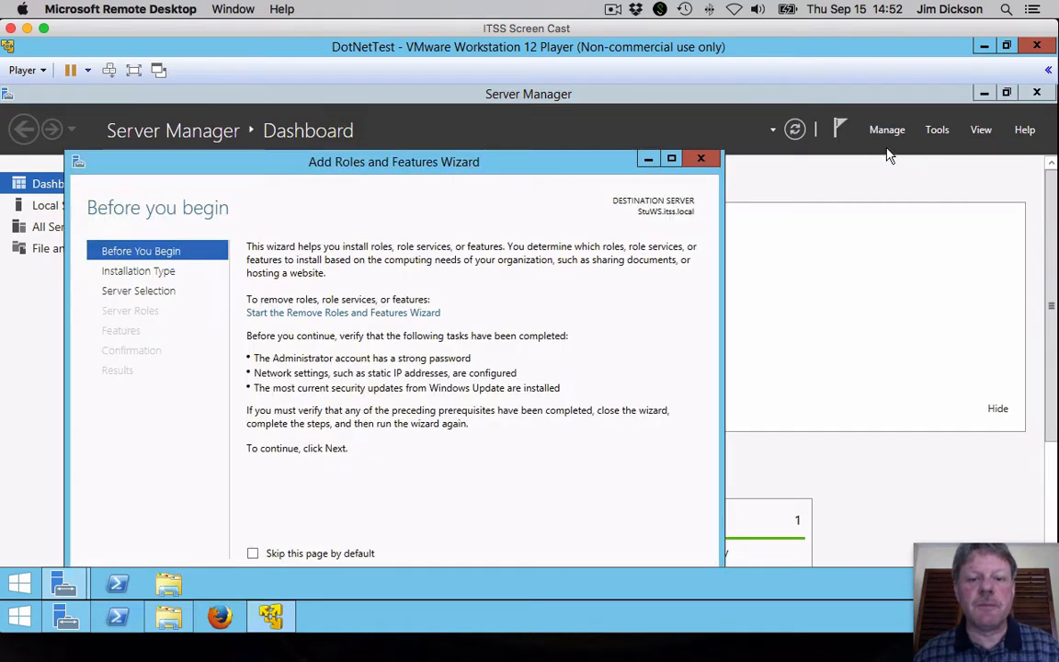
left_click_drag(538, 157, 649, 135)
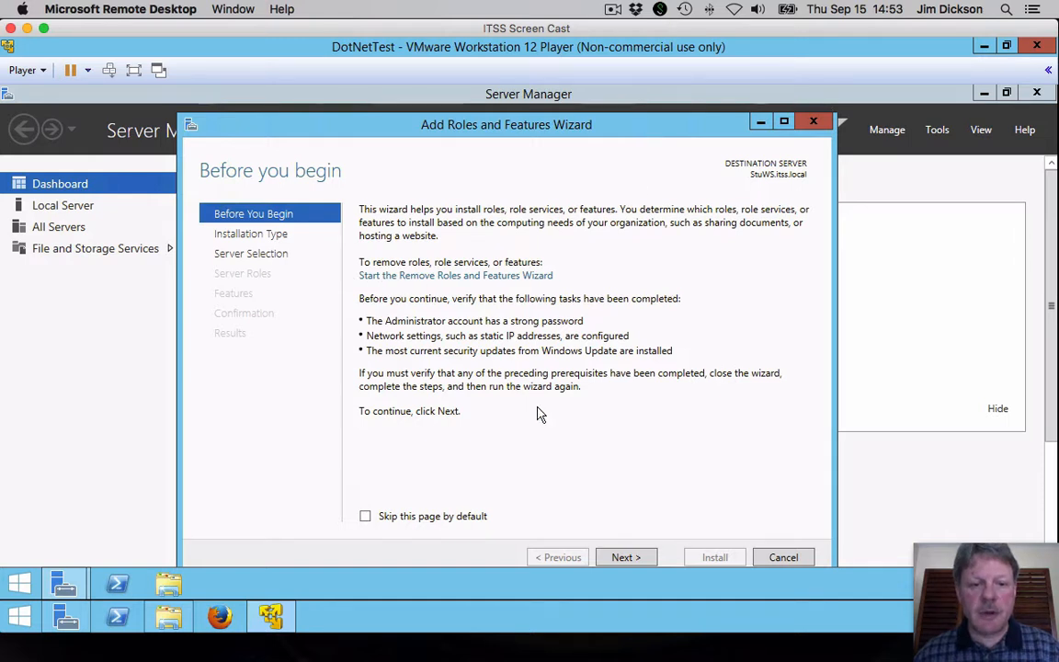
left_click(624, 560)
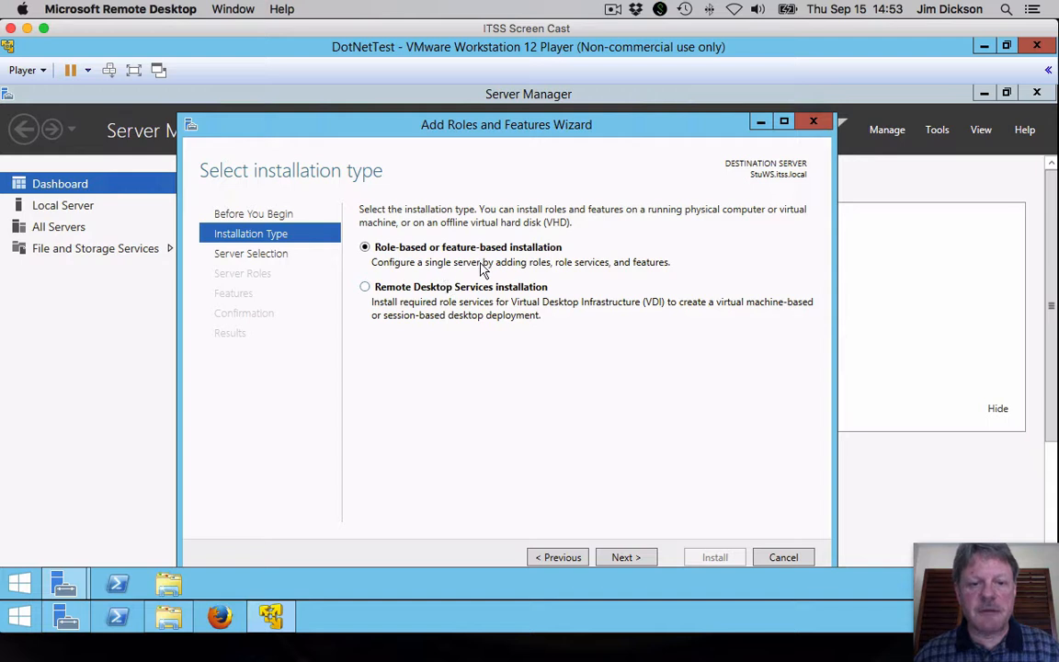
left_click(624, 559)
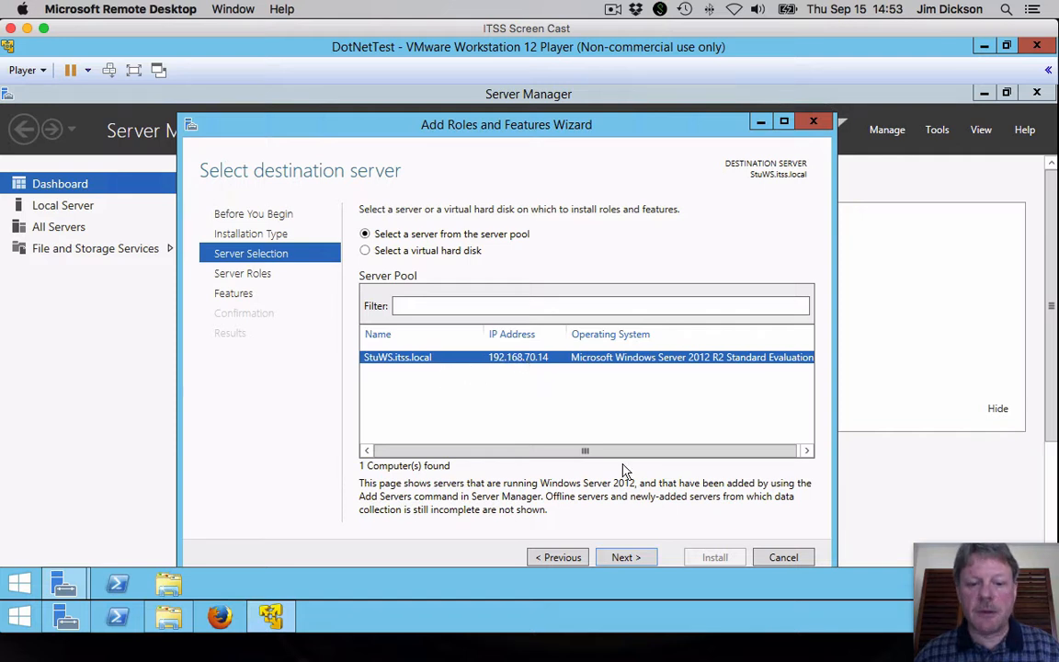
left_click(626, 558)
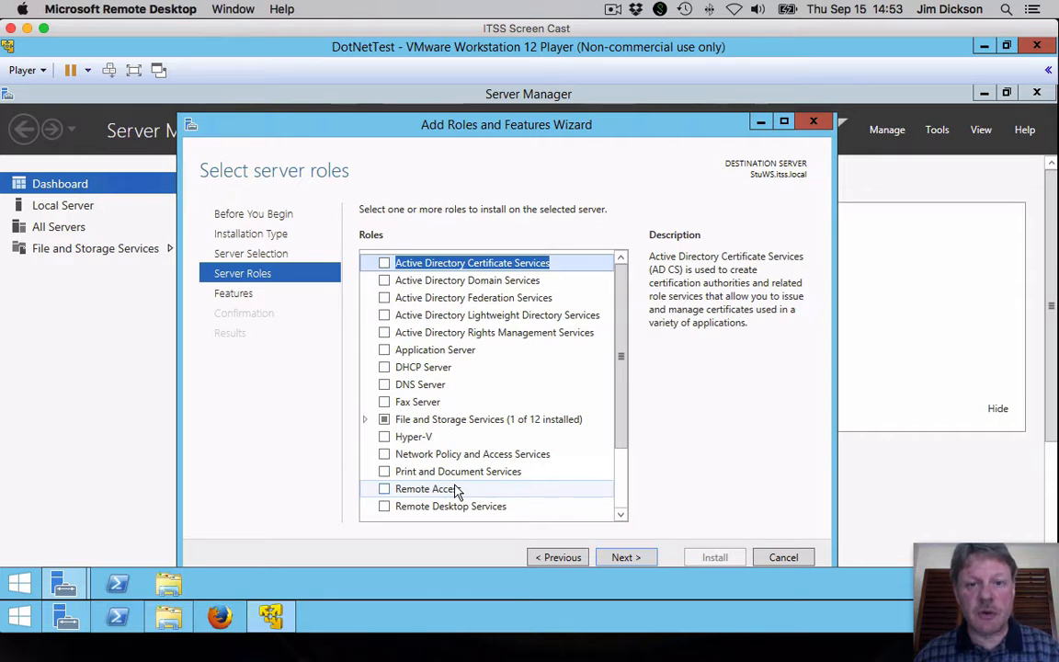
left_click(626, 558)
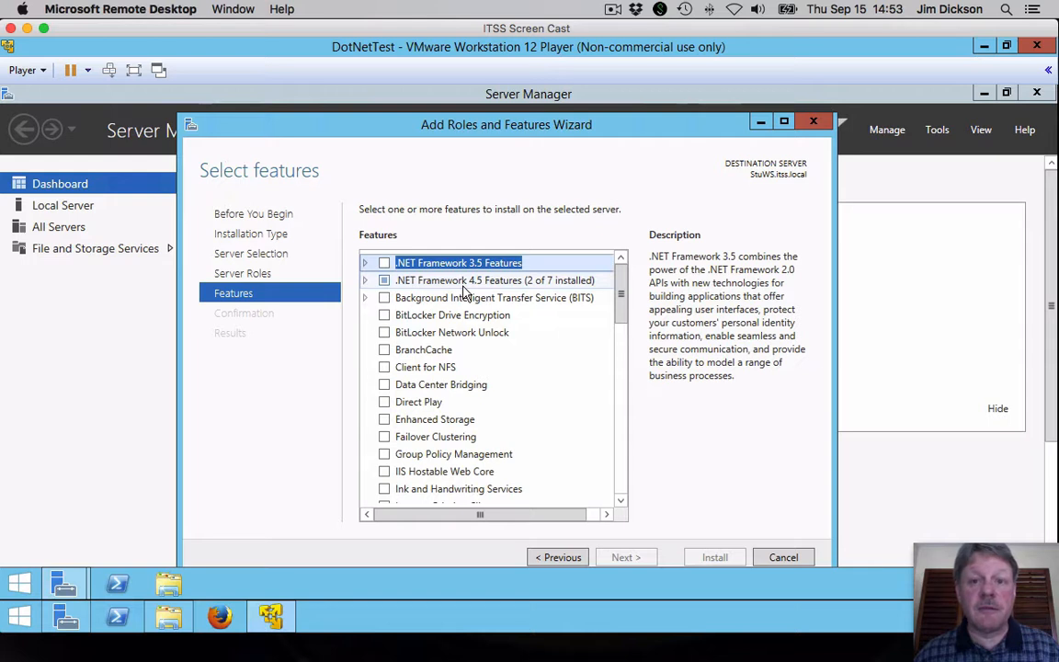
Step: Check .NET Framework 3.5 (includes .NET 2.0 and 3.0) and continue to the confirmation page
left_click(366, 264)
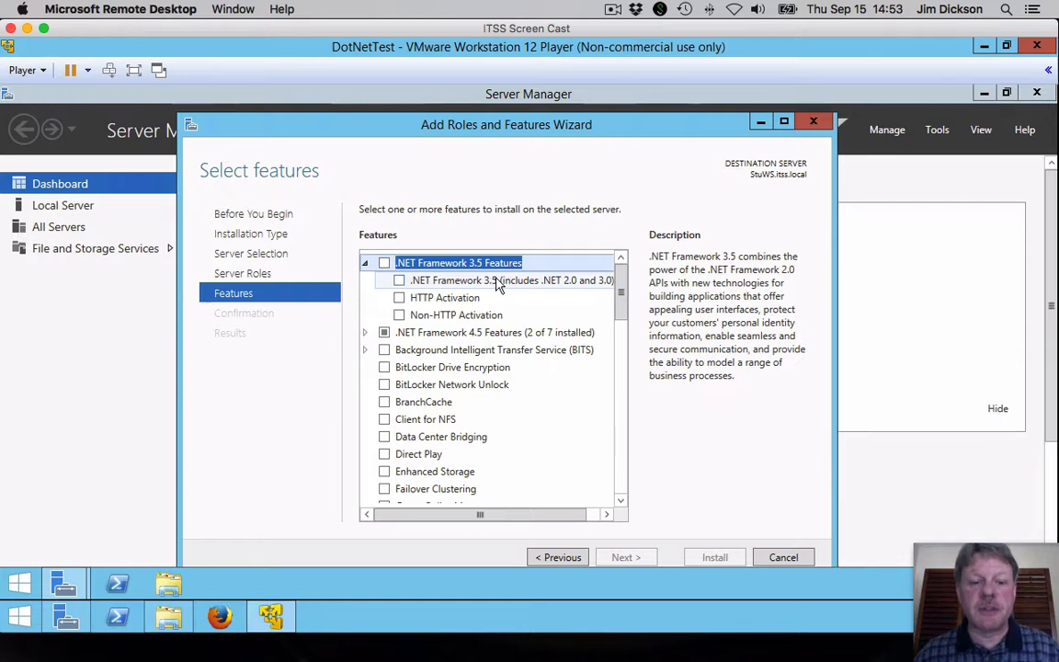
left_click(400, 281)
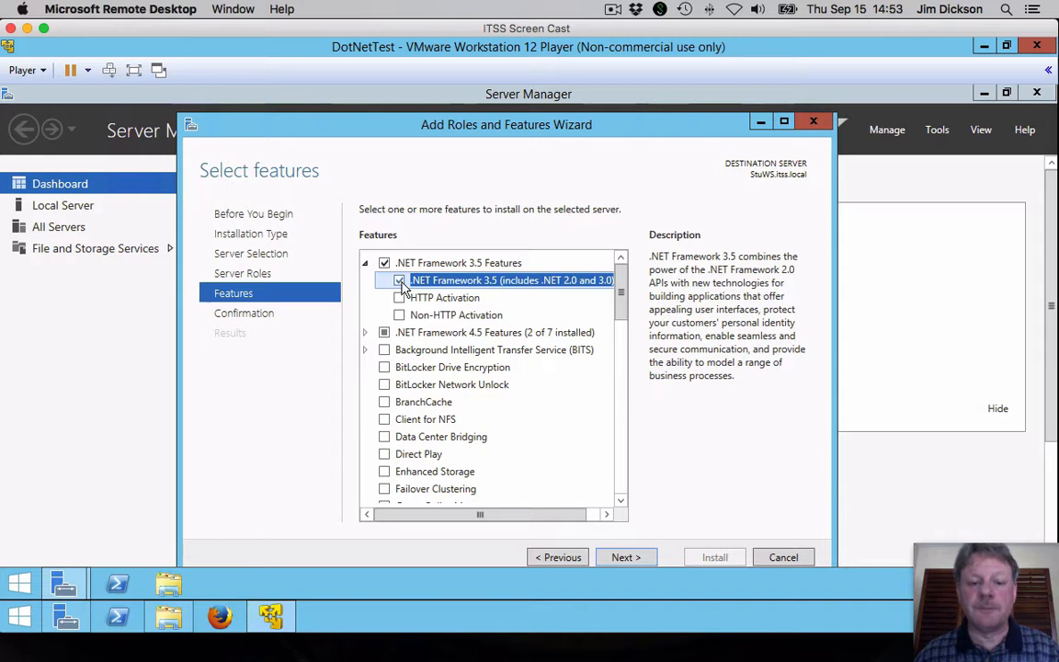
left_click(638, 557)
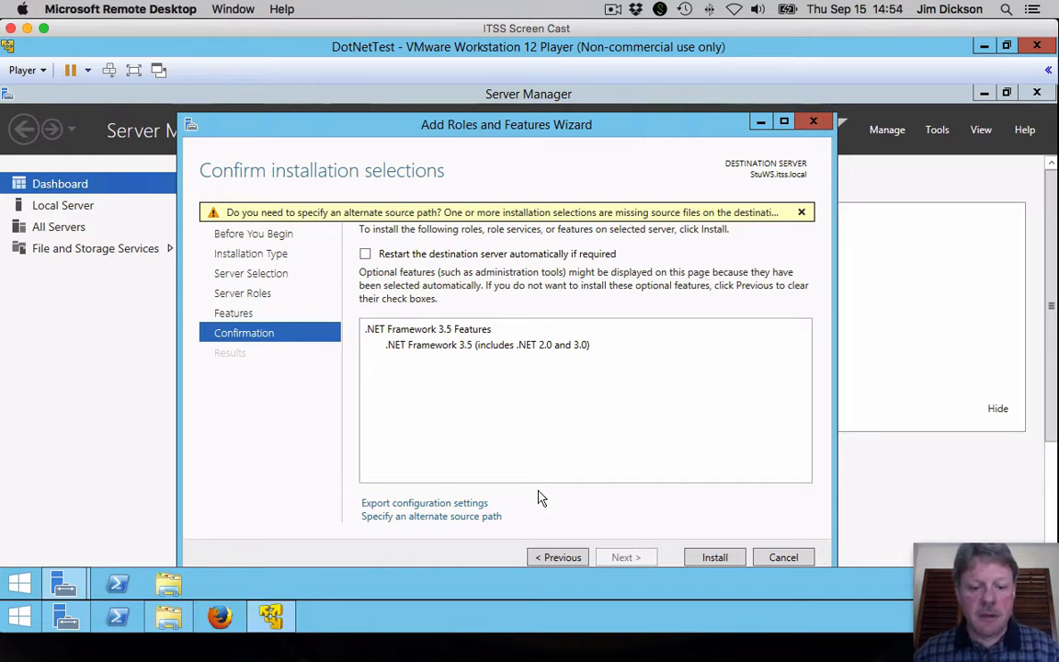
Step: Open the alternate source path prompt, then open VMware Player's CD/DVD (SATA) drive settings
left_click(467, 521)
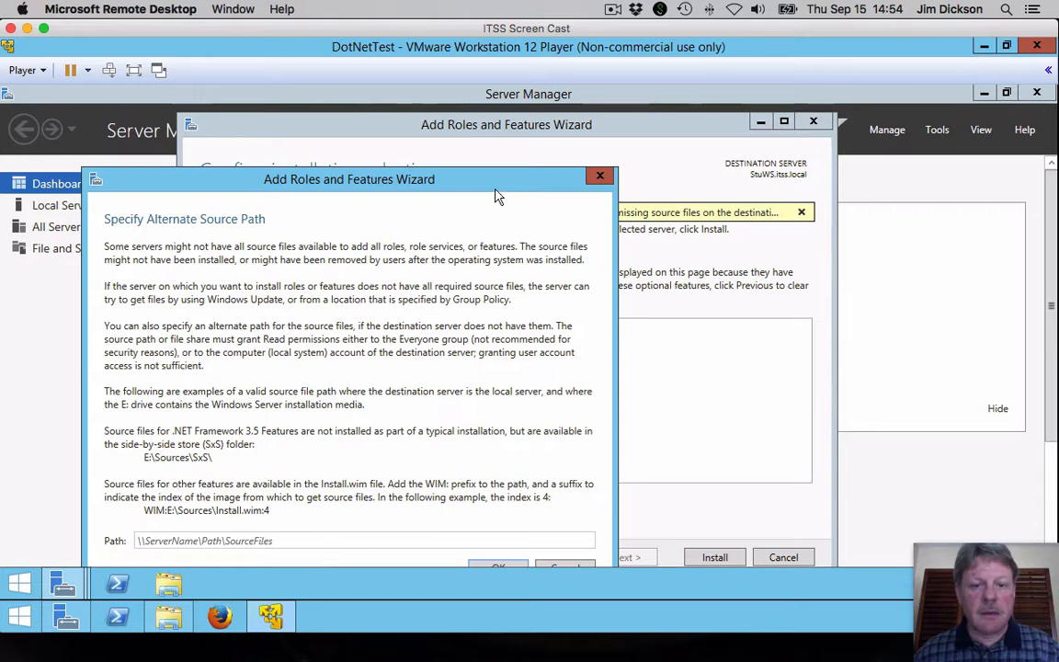
left_click_drag(496, 184, 661, 112)
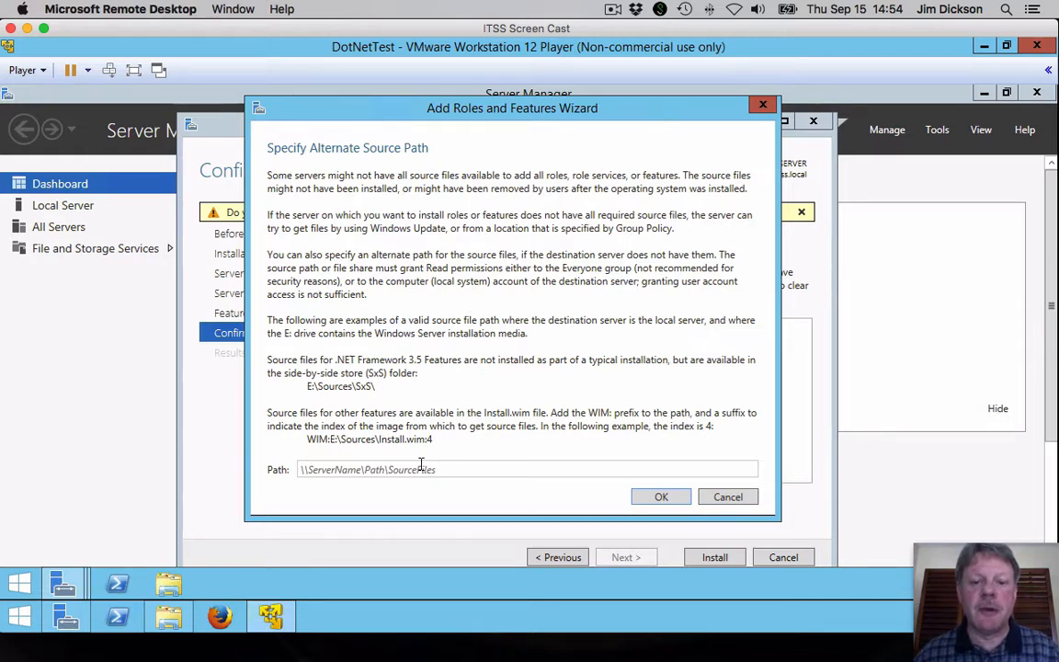
left_click(40, 71)
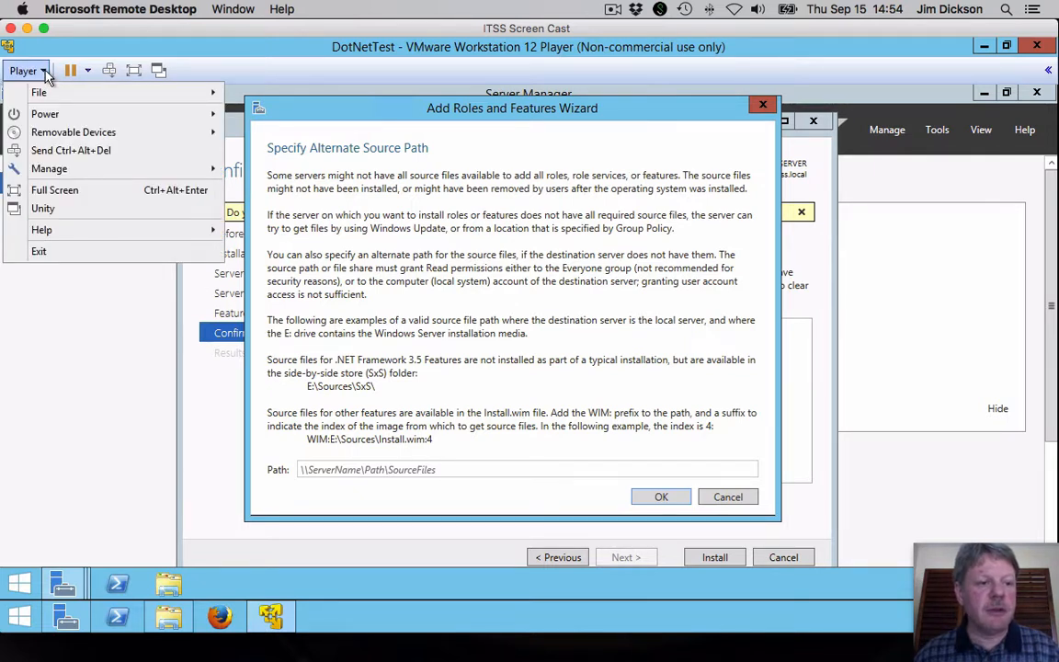
mouse_move(53, 135)
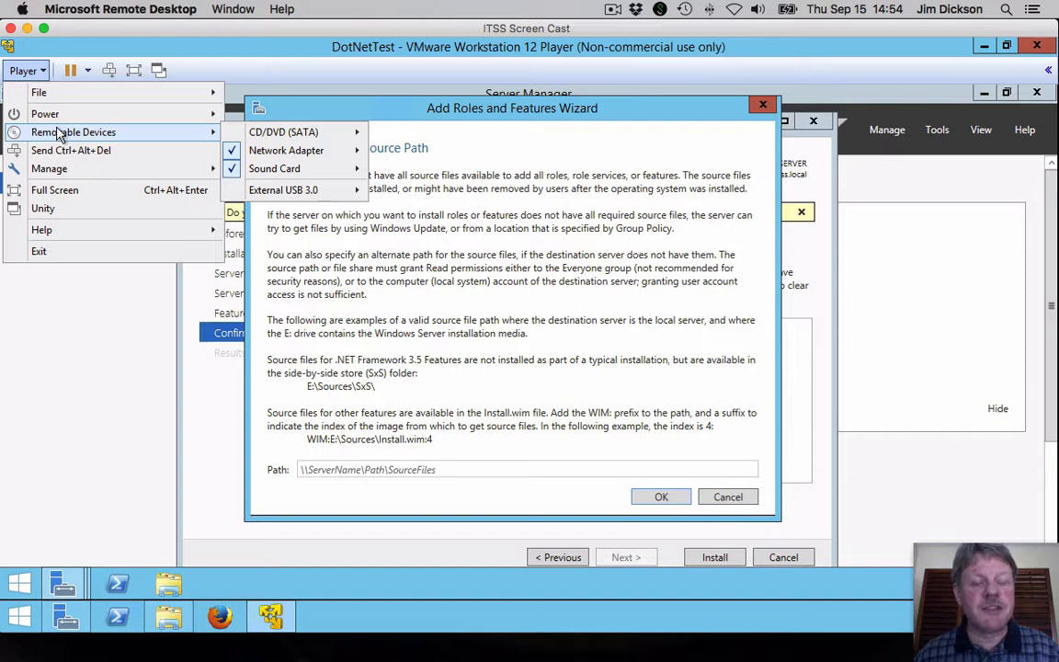
mouse_move(311, 138)
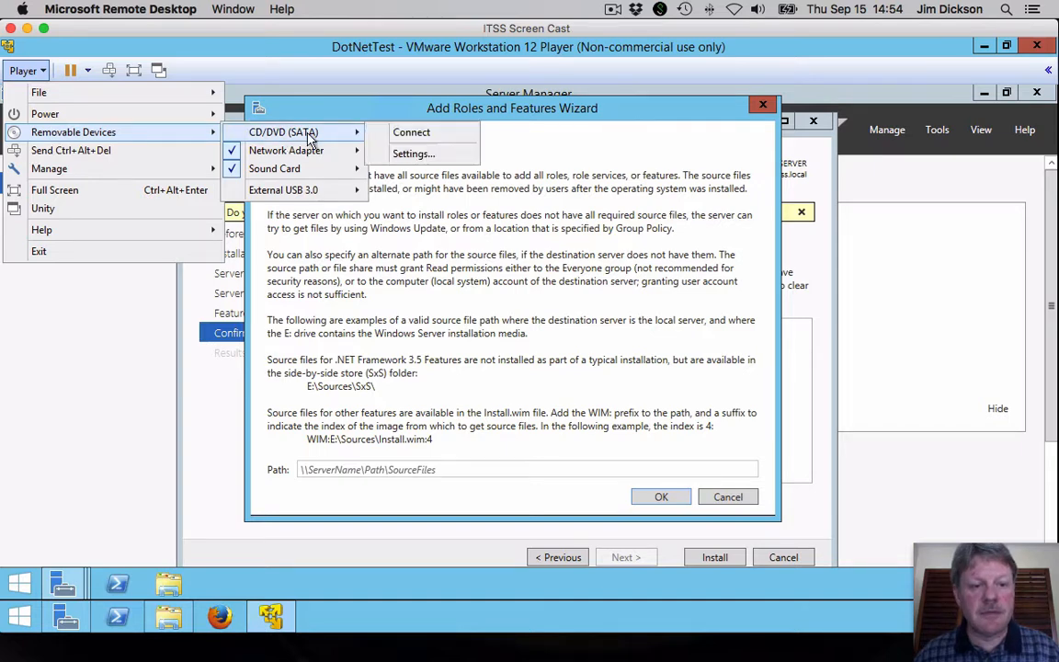
left_click(413, 154)
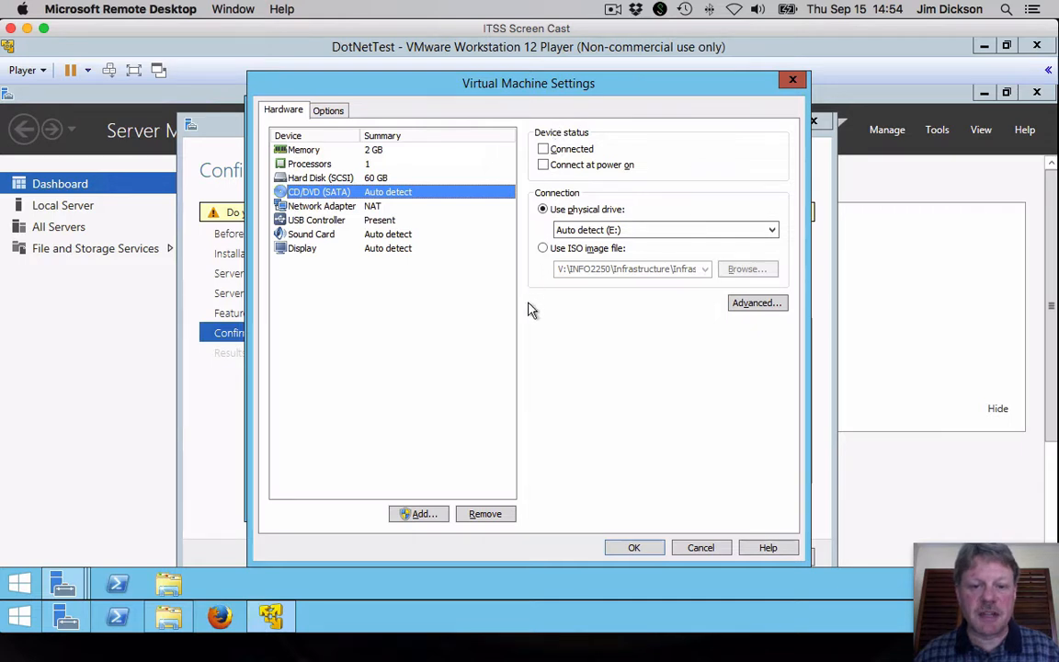
Step: Point the virtual DVD drive at V:\INFO2250\Infrastructure\Infrastructure-file1.iso, mark it Connected, and apply
left_click(544, 249)
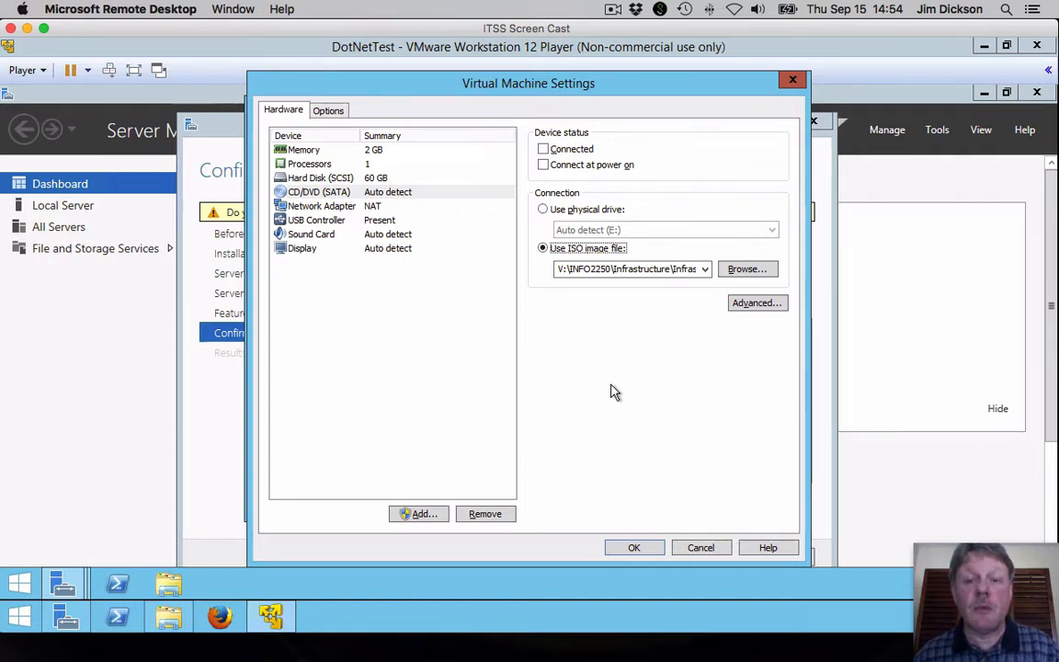
left_click(747, 271)
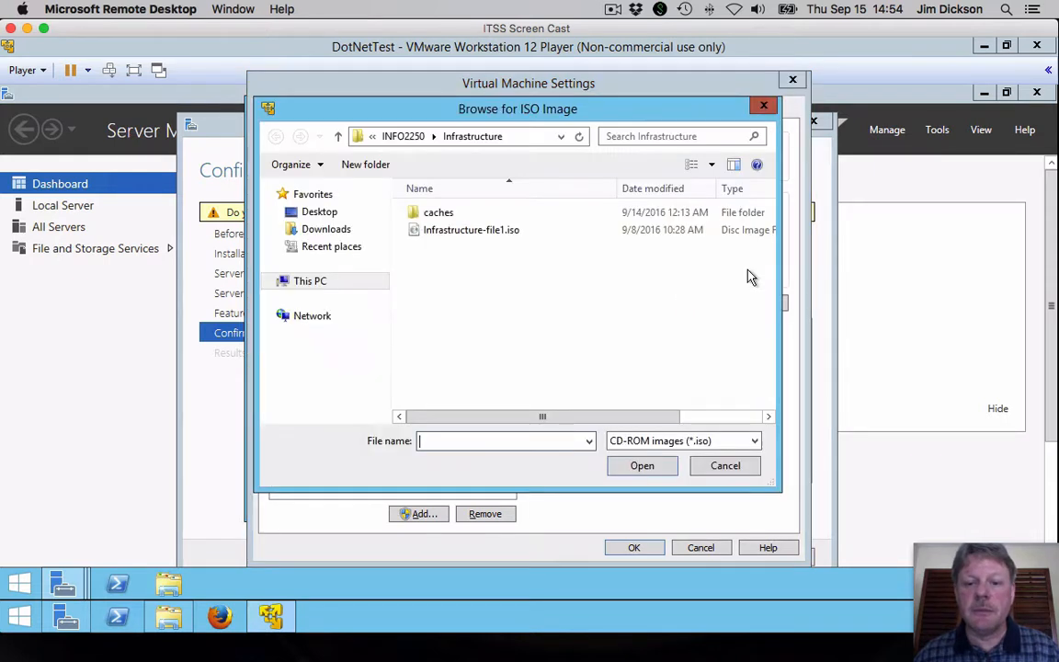
left_click(404, 137)
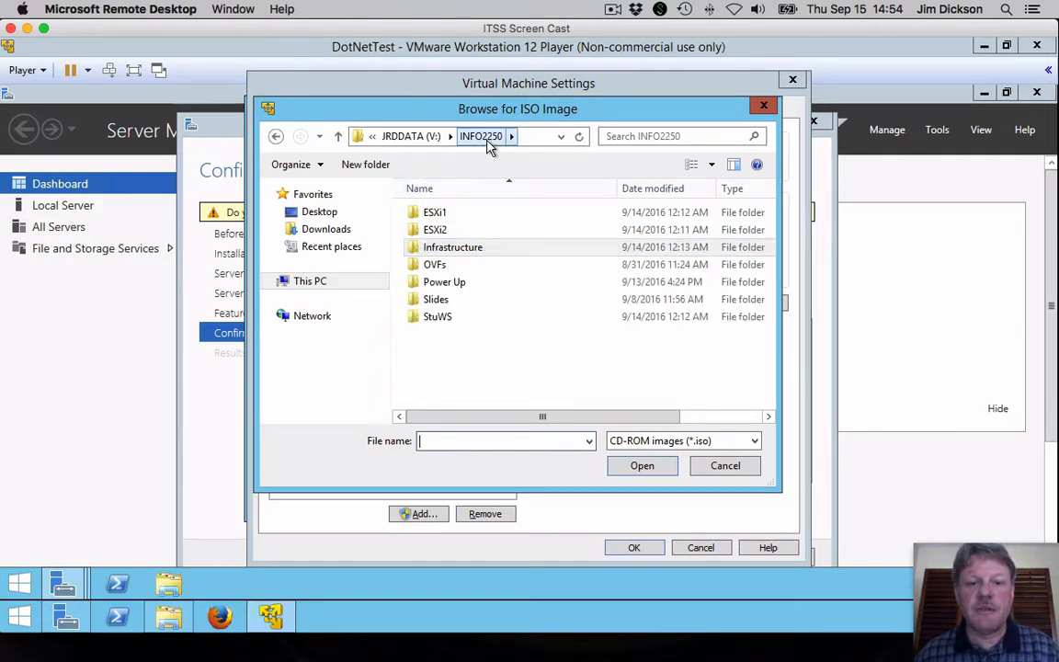
double_click(449, 248)
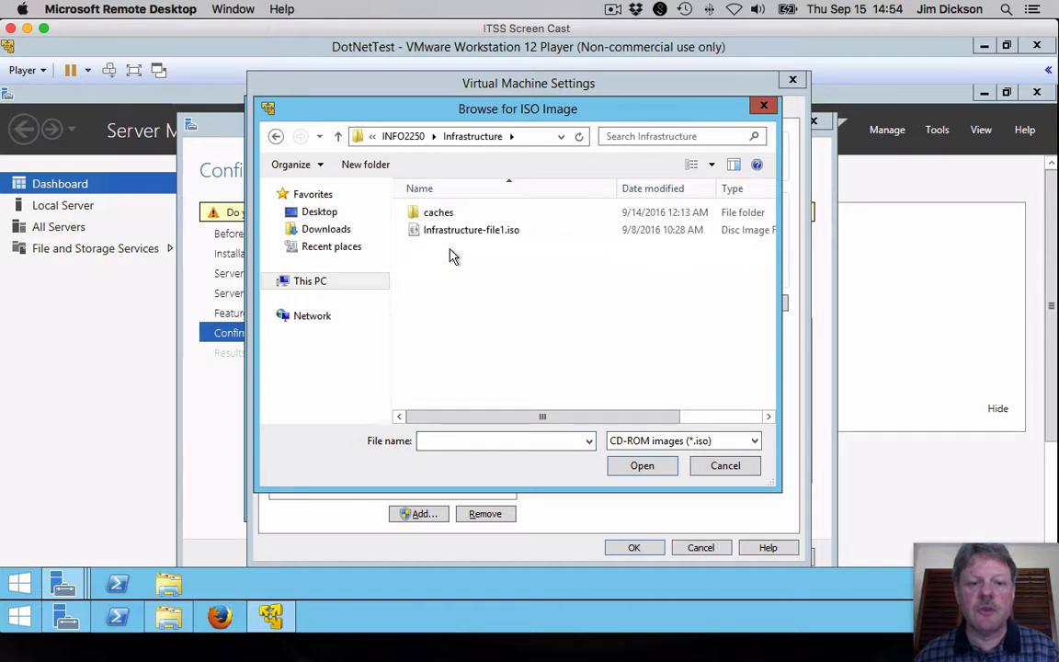
left_click(509, 233)
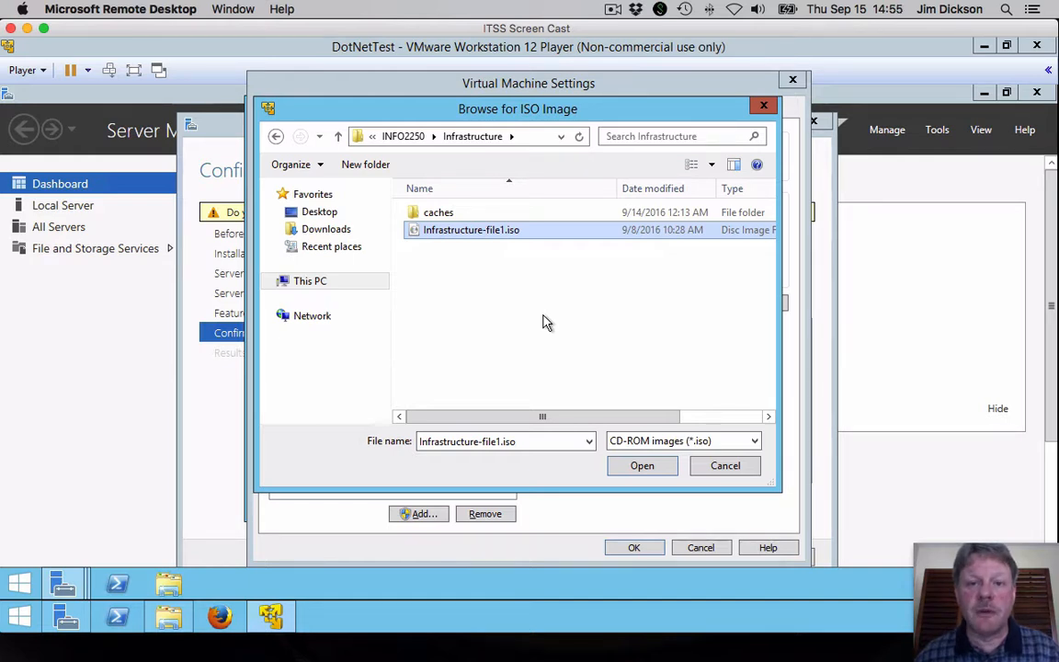
left_click(648, 465)
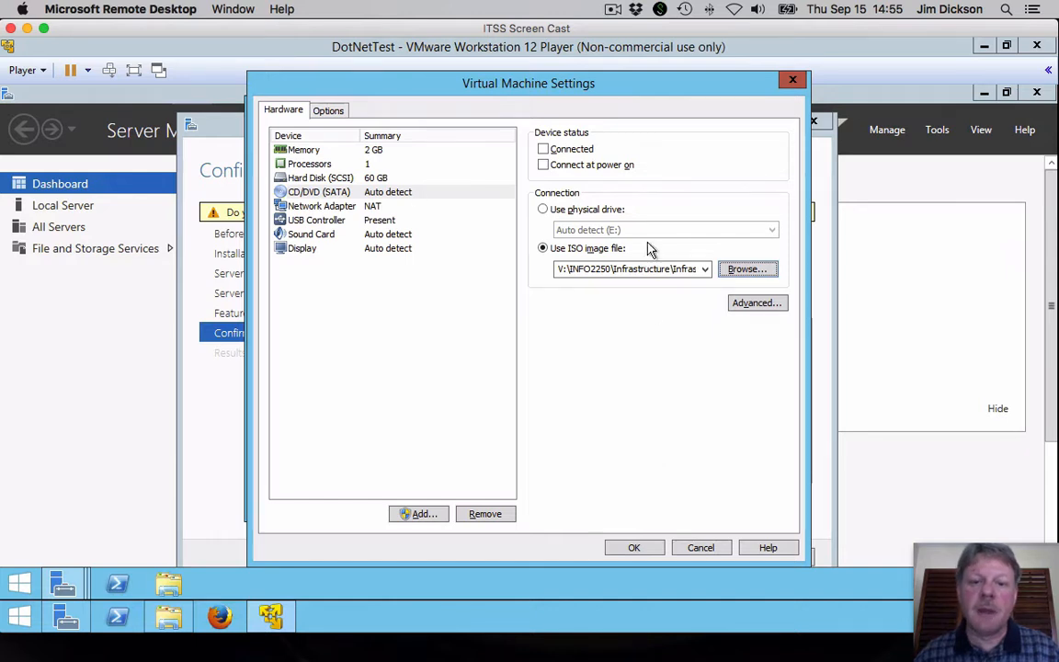
left_click(546, 153)
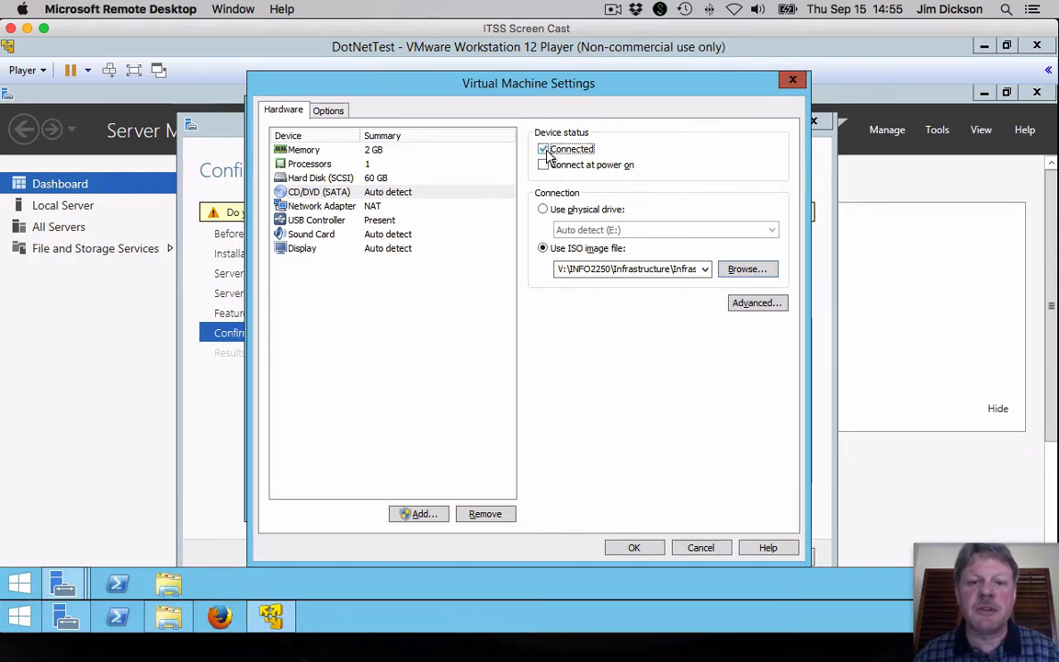
left_click(636, 549)
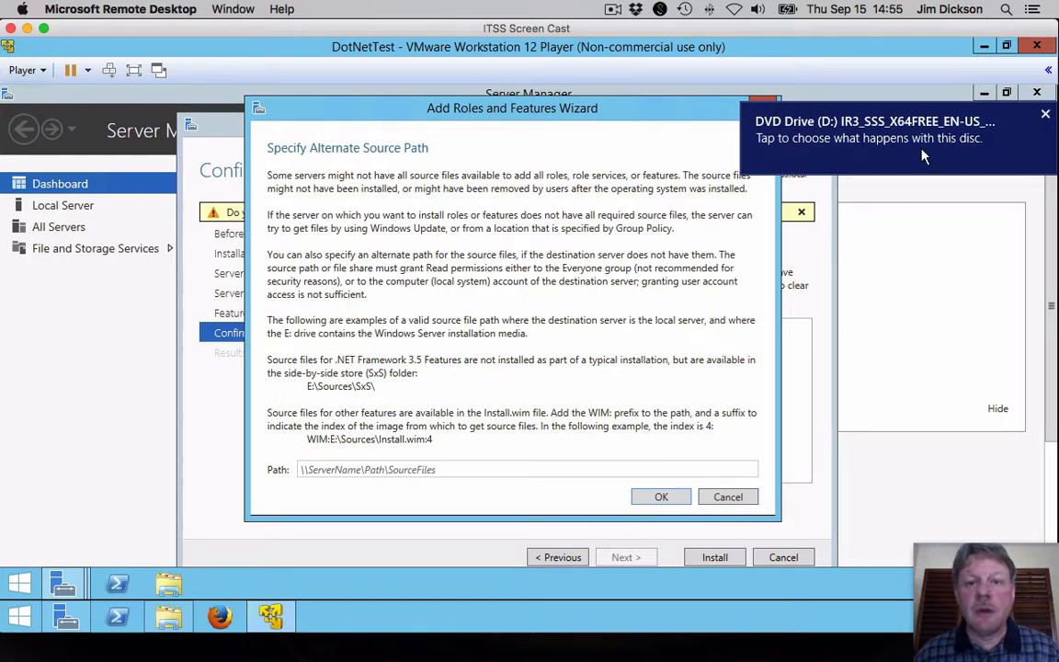
Step: Dismiss the disc notification and open DVD Drive (D:) from This PC in a new window
left_click(1045, 114)
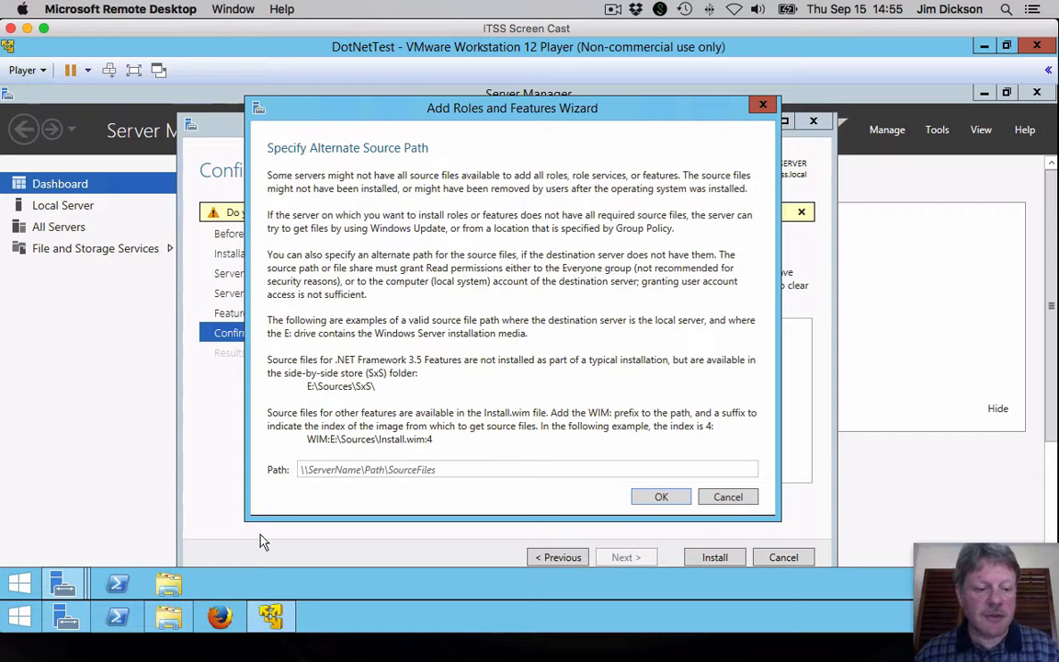
left_click(171, 585)
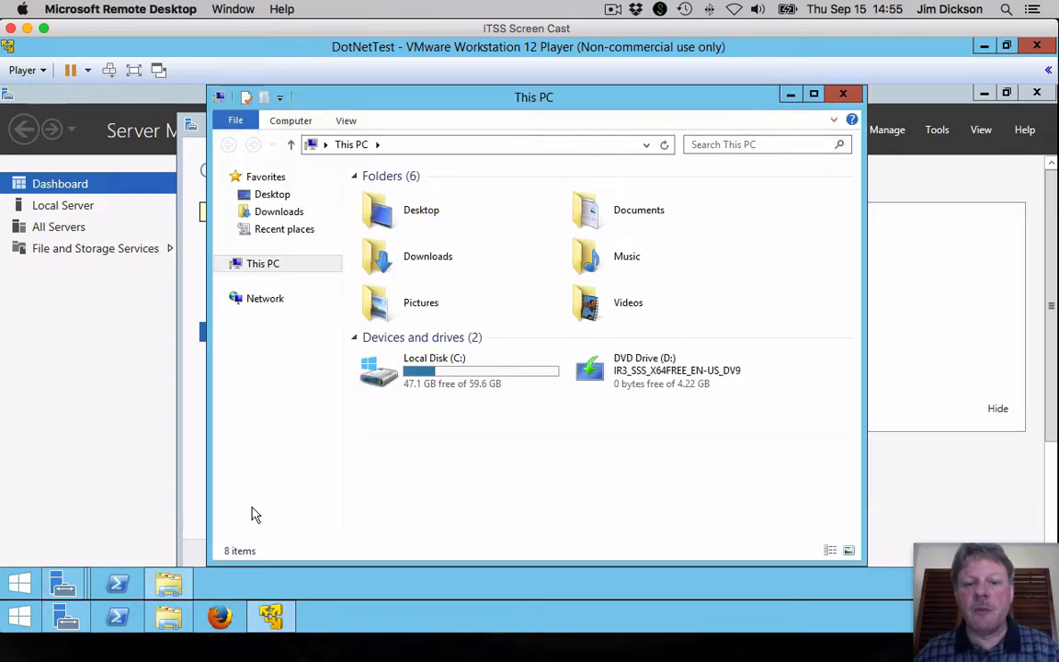
right_click(618, 373)
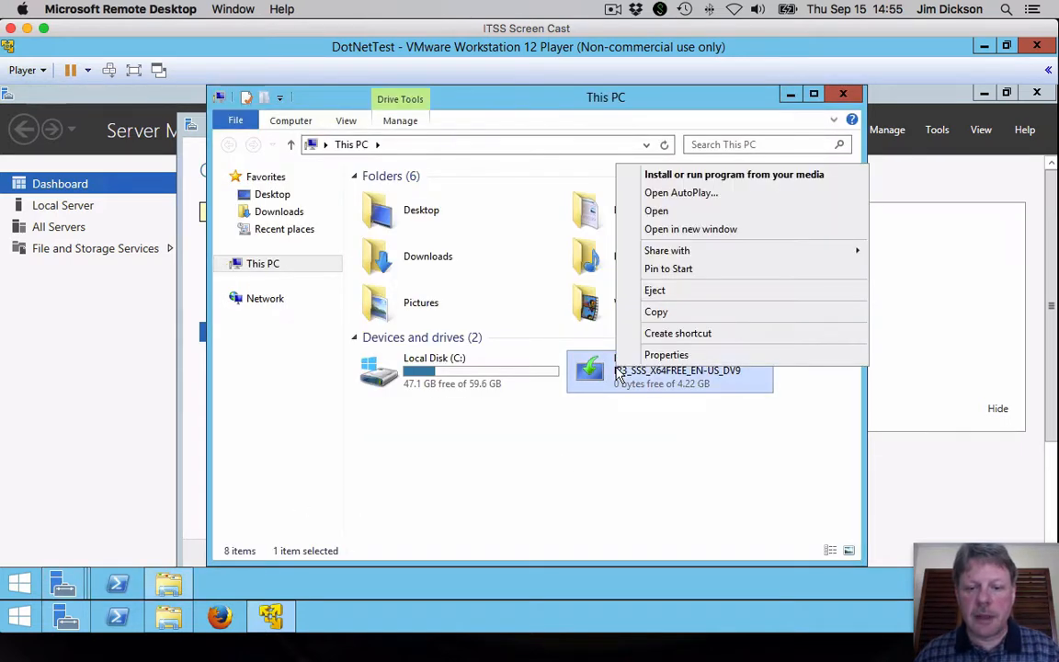
left_click(701, 233)
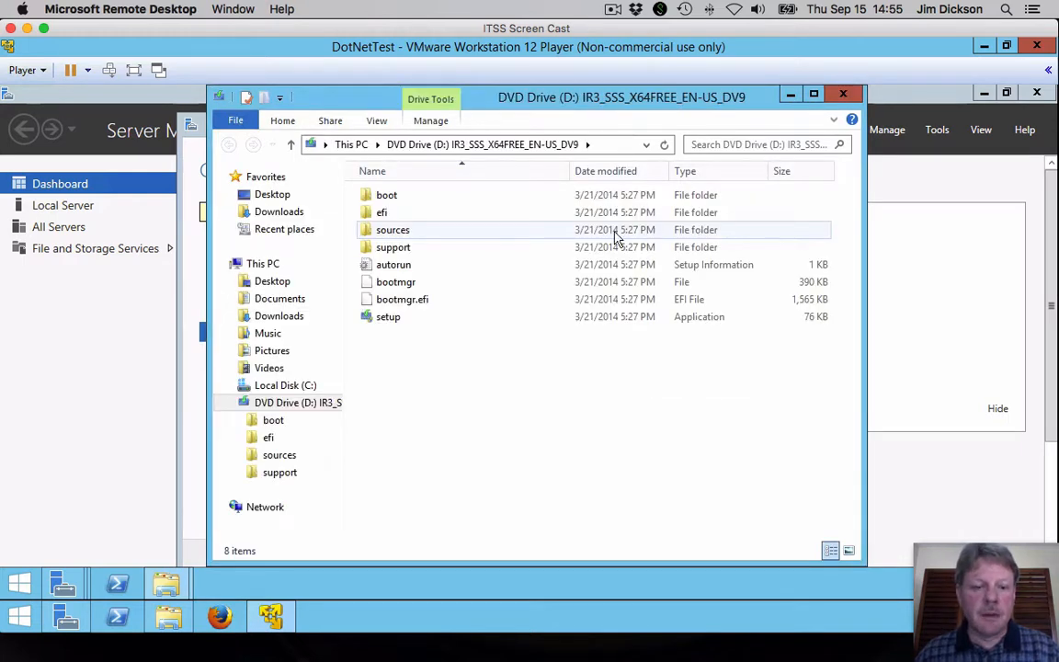
Step: Browse to D:\sources\sxs, take the path from the address bar, and close the Explorer windows
left_click(366, 236)
double_click(366, 237)
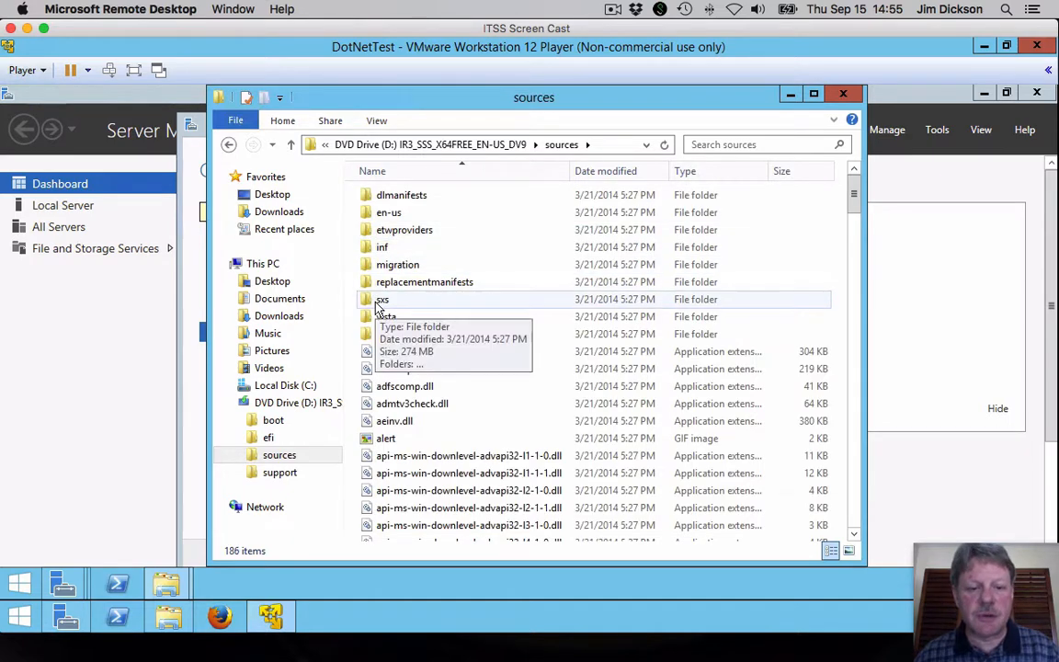
double_click(376, 304)
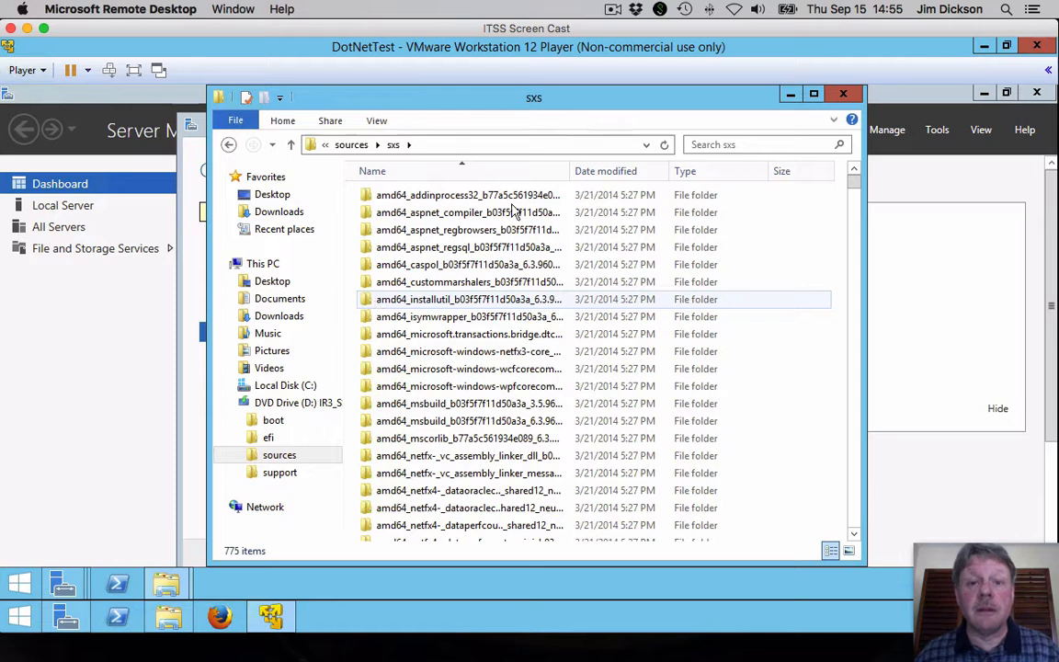
left_click(534, 147)
key("ctrl+c")
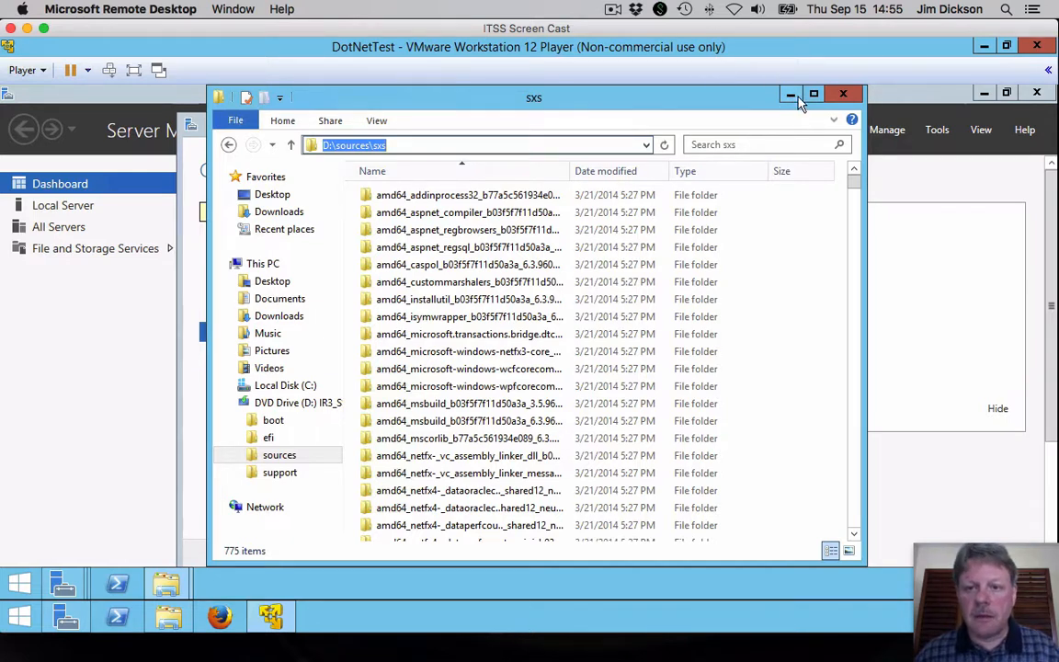
left_click(842, 95)
left_click(842, 96)
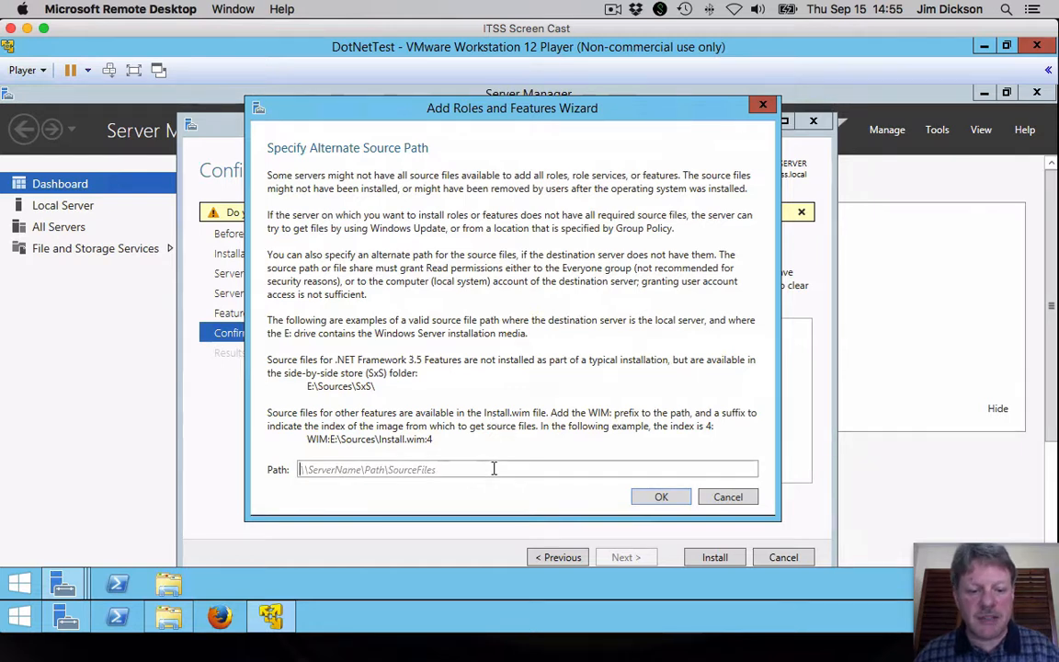
Step: Paste D:\sources\sxs as the alternate source path, confirm it, and start the installation
key("ctrl+v")
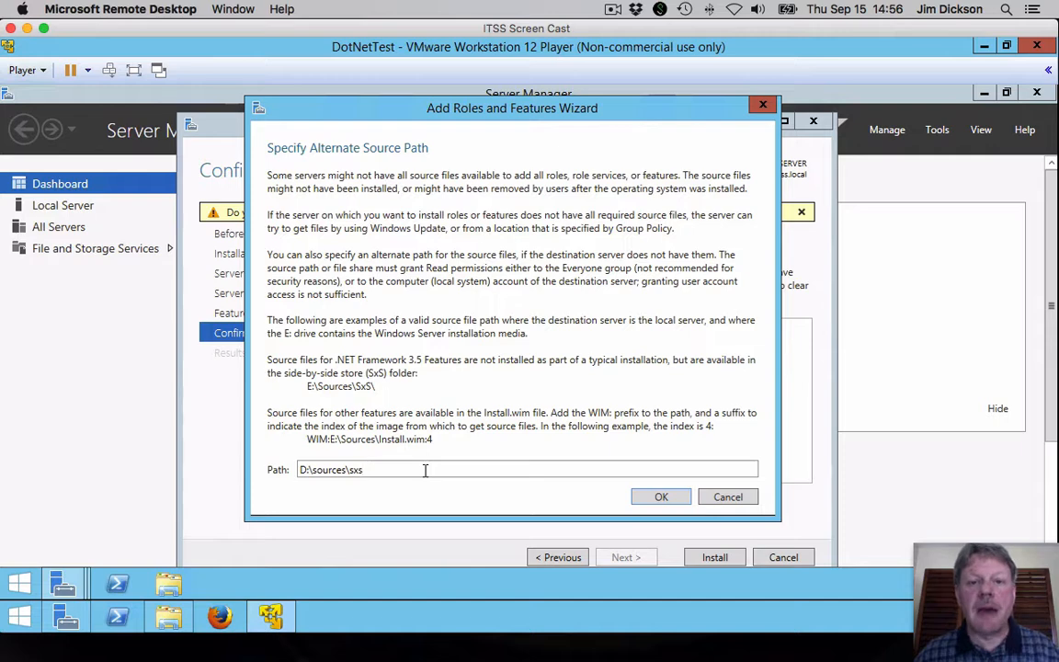
left_click(658, 498)
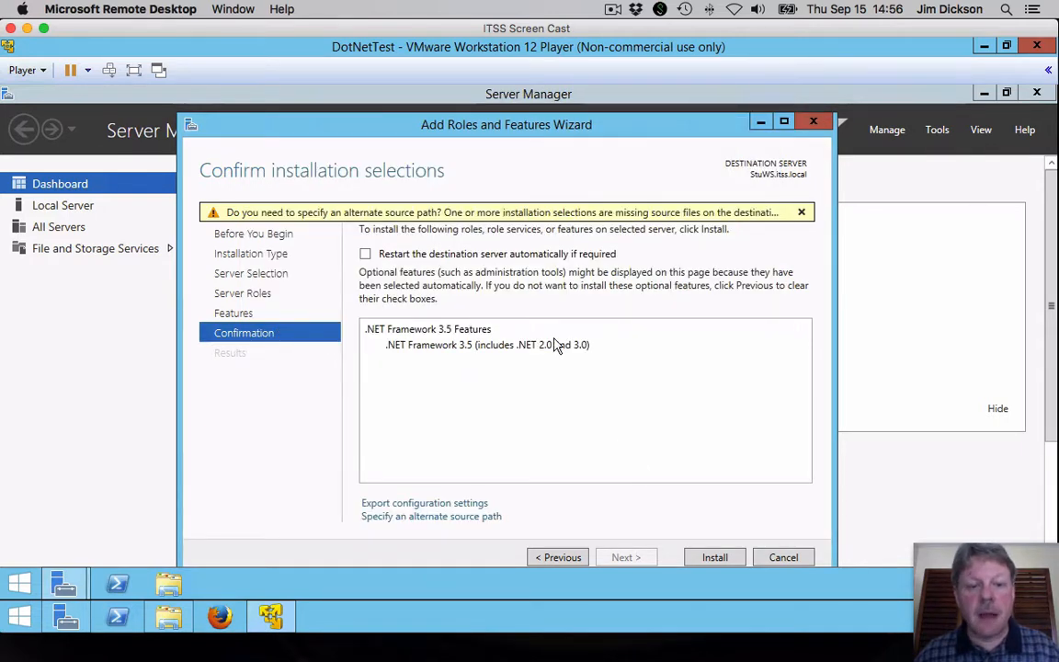
left_click(715, 558)
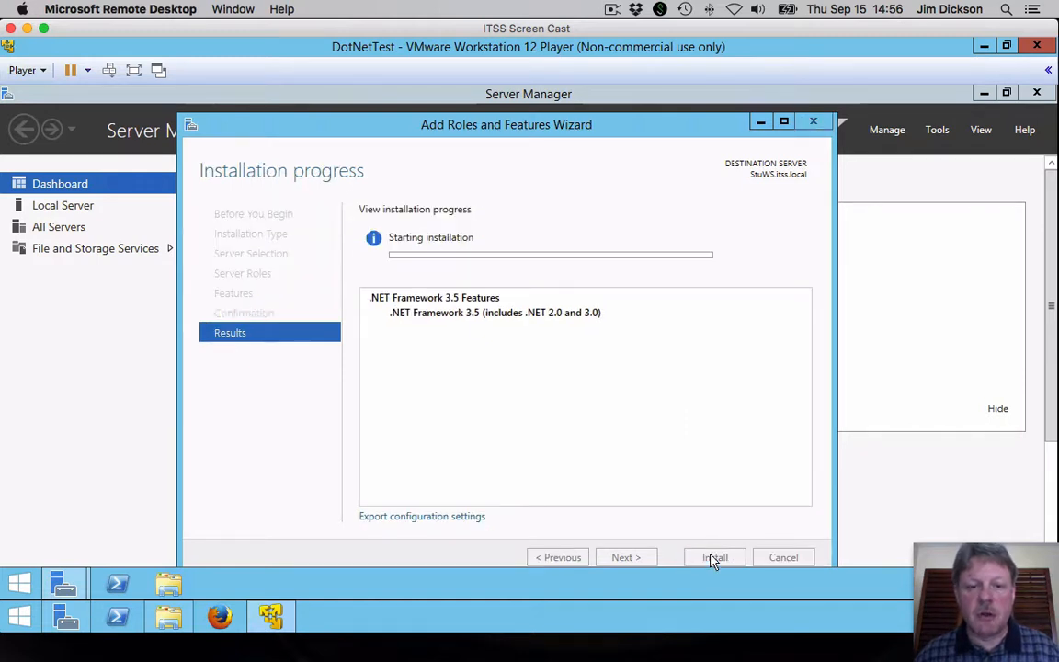